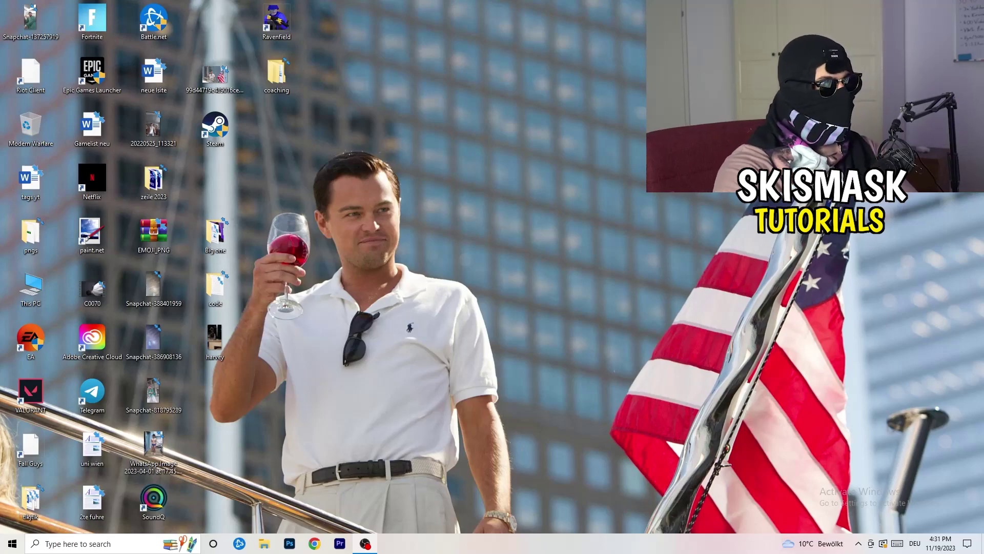
# Step: Open NVIDIA Control Panel from the desktop context menu, landing on Change Resolution
pyautogui.rightClick(529, 183)
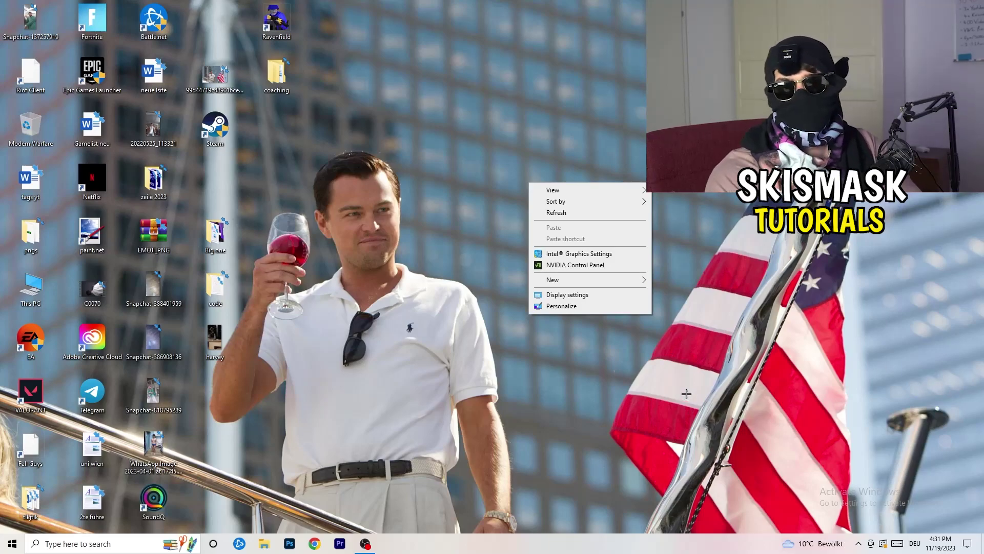
pyautogui.click(640, 328)
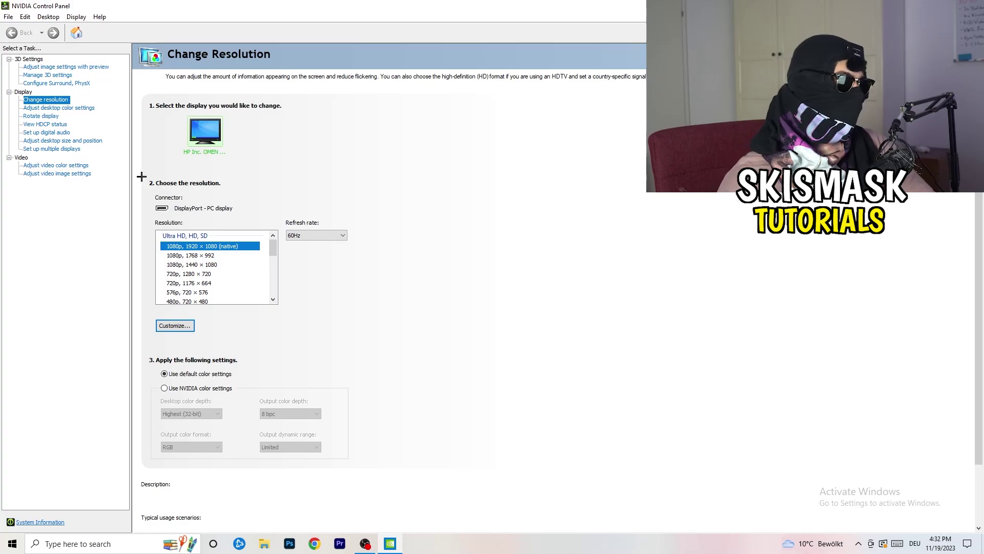
# Step: Start a new custom resolution and enter 1440 × 1040 as width and height
pyautogui.click(185, 326)
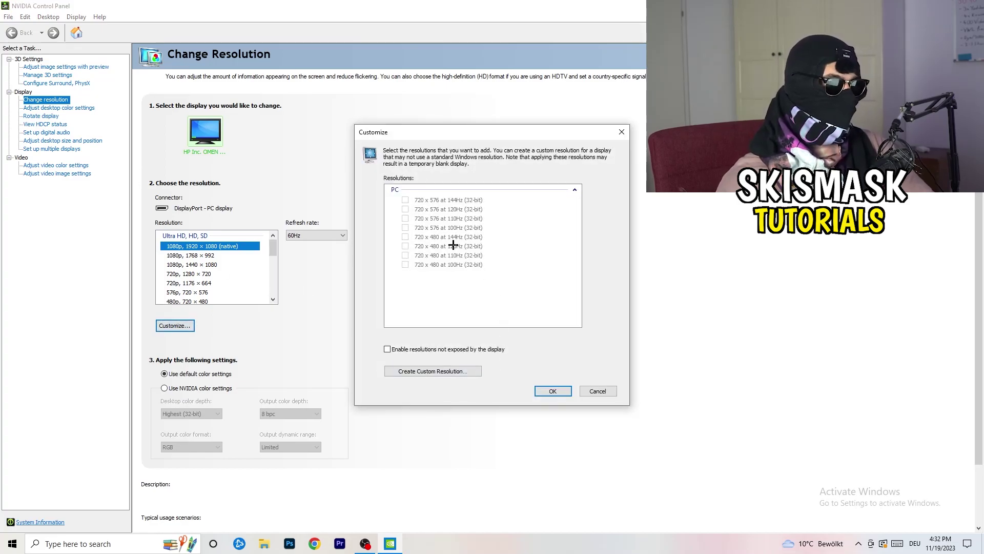
pyautogui.click(451, 370)
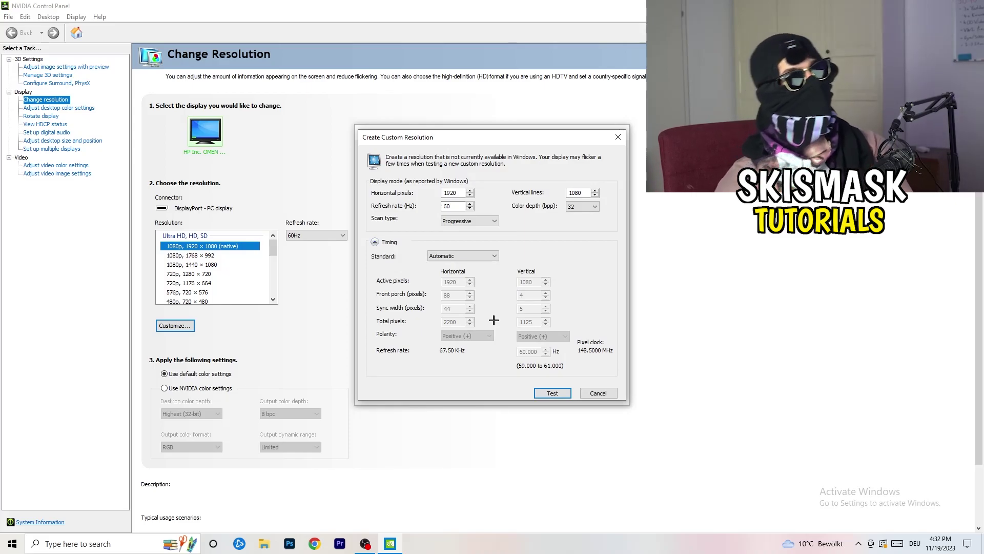
pyautogui.doubleClick(460, 193)
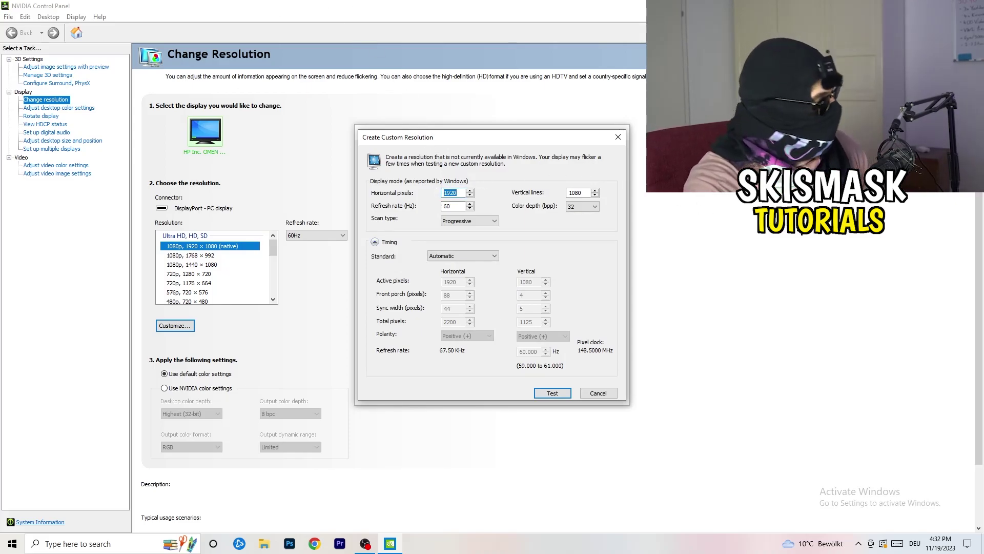
pyautogui.write('1140')
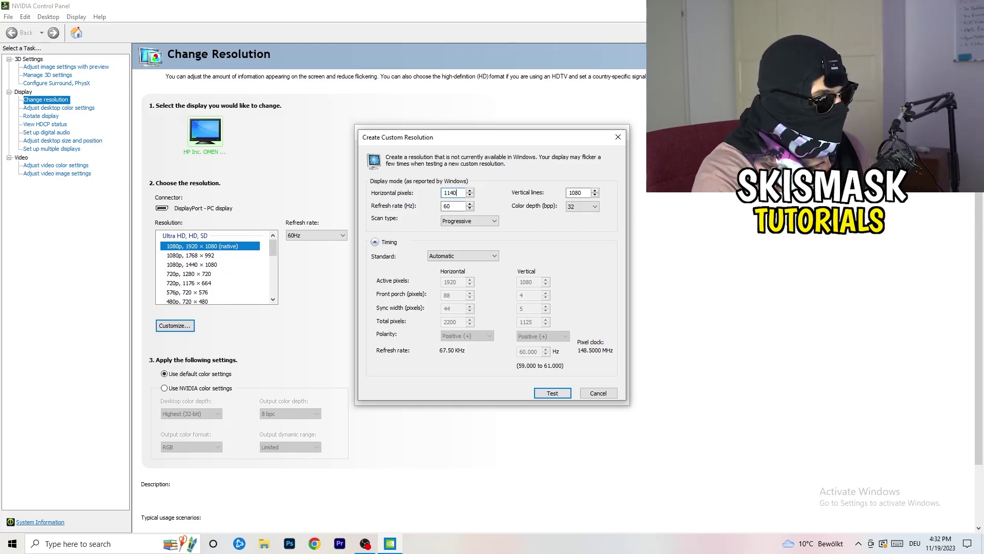
pyautogui.press('BackSpace')
pyautogui.press('BackSpace')
pyautogui.press('BackSpace')
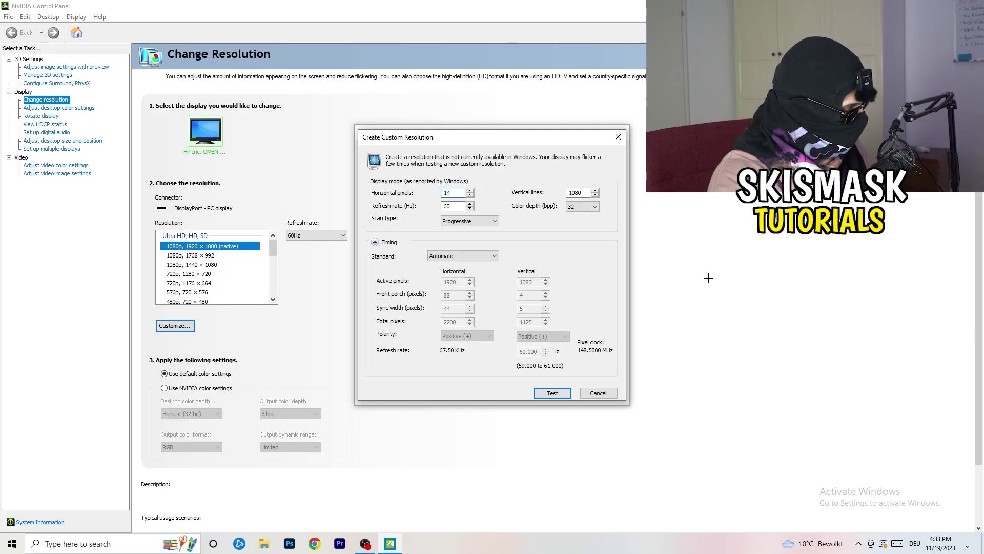
pyautogui.write('440')
pyautogui.doubleClick(576, 192)
pyautogui.write('10')
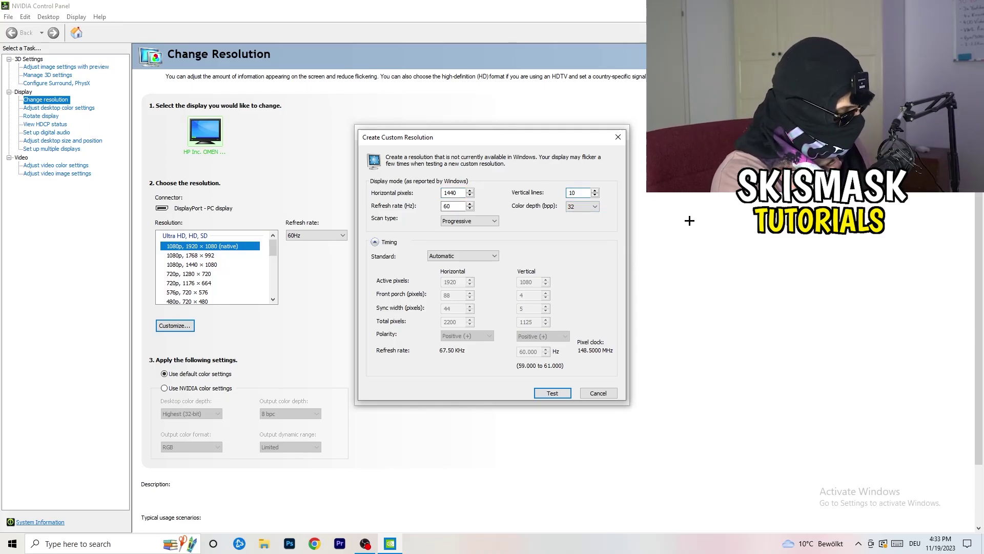
pyautogui.write('40')
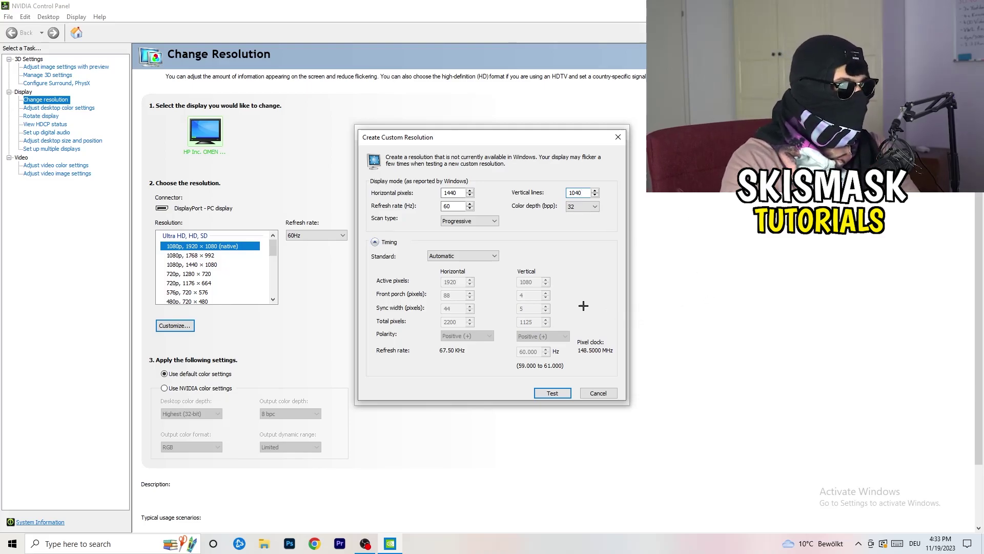
# Step: Keep progressive scan and set the timing standard to CVT reduced blank
pyautogui.click(468, 220)
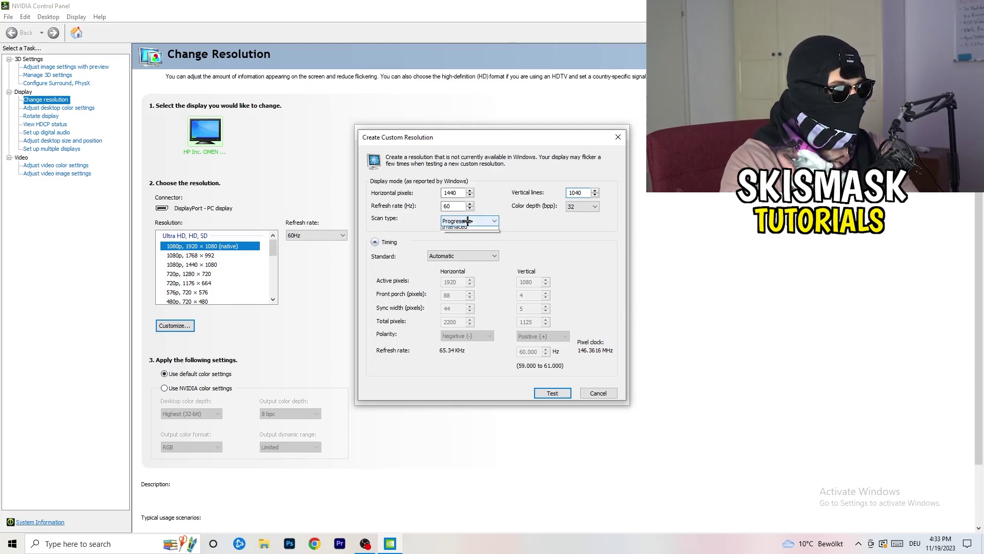
pyautogui.click(534, 220)
pyautogui.click(475, 256)
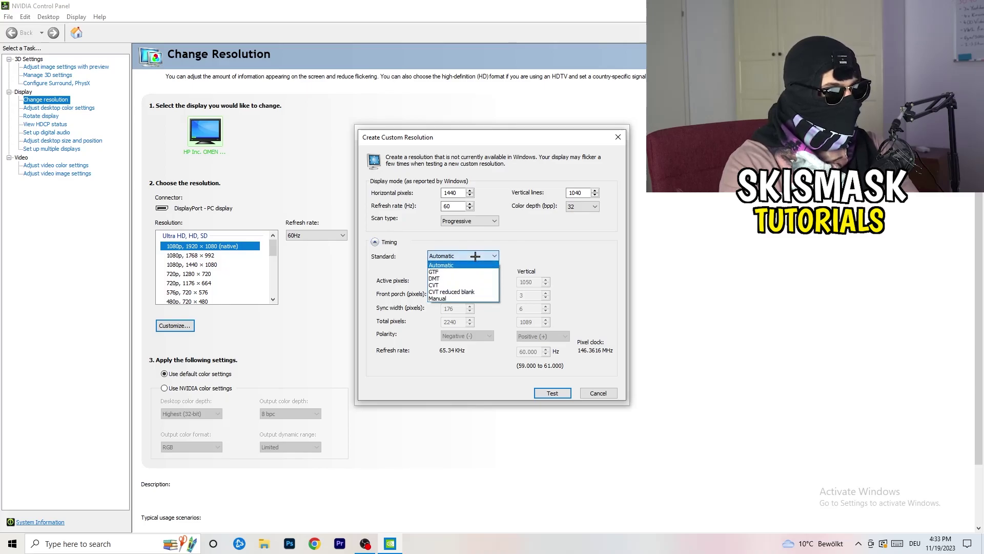
pyautogui.click(541, 262)
pyautogui.click(460, 257)
pyautogui.click(575, 254)
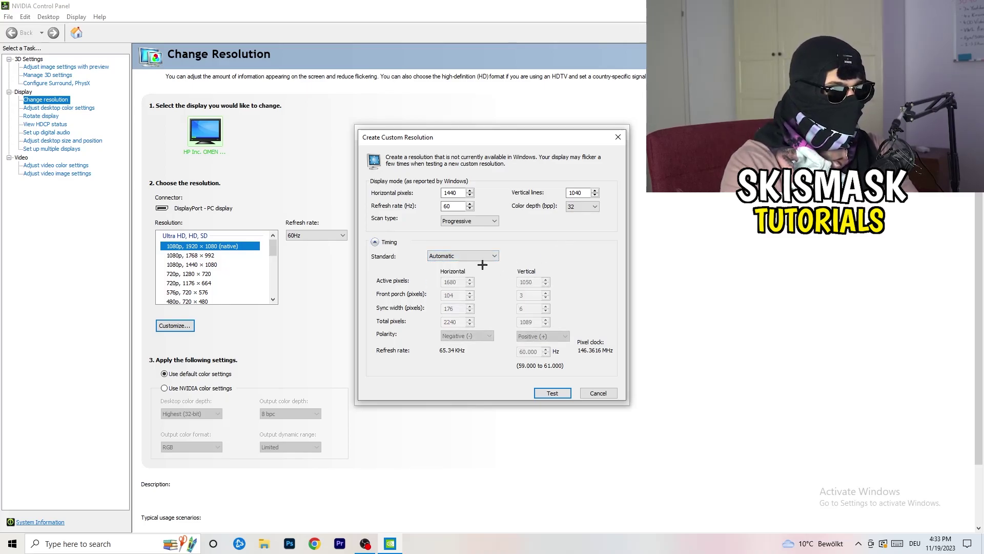
pyautogui.click(460, 256)
pyautogui.click(464, 281)
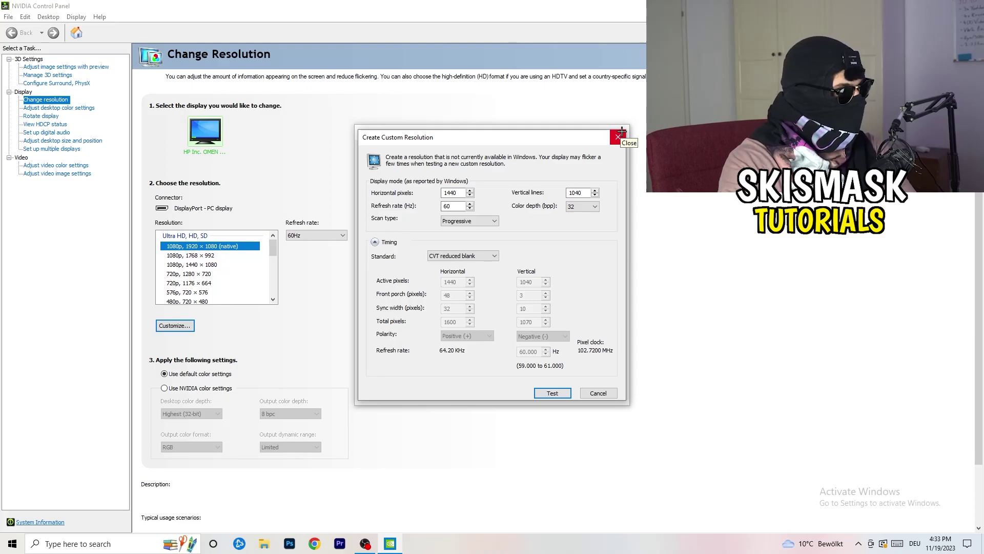
# Step: Close the custom resolution windows unsaved, quit NVIDIA Control Panel, and launch Windows Settings
pyautogui.click(621, 135)
pyautogui.click(623, 132)
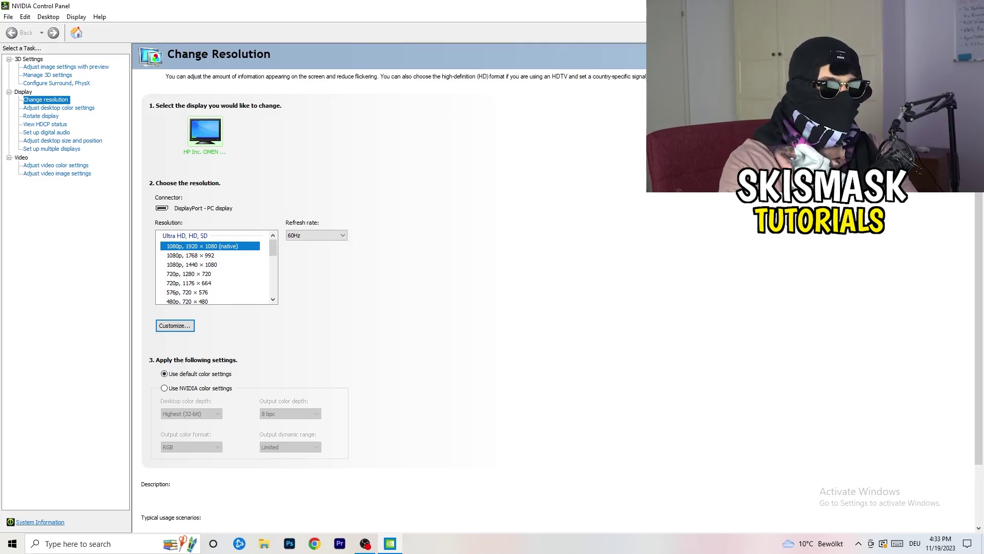
pyautogui.hotkey('alt', 'F4')
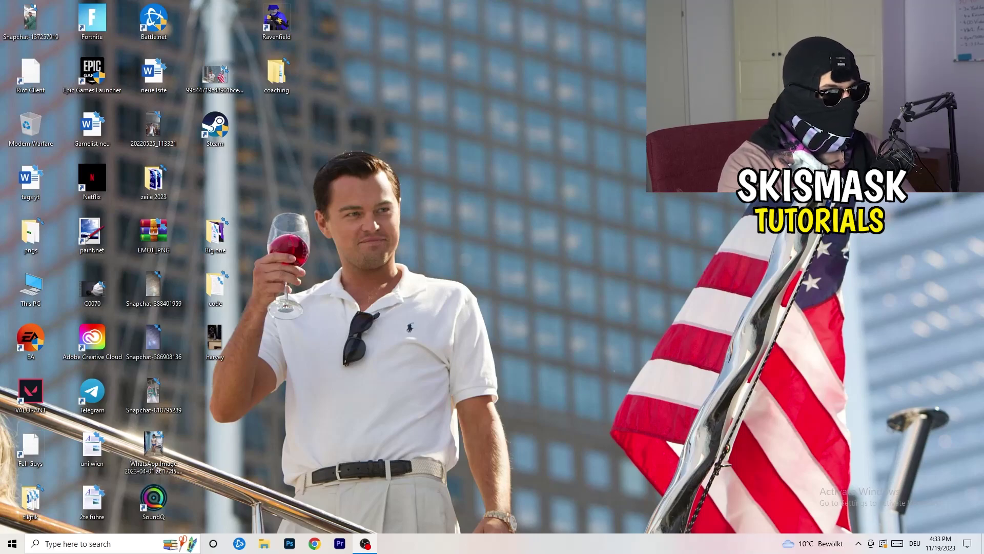
pyautogui.click(13, 543)
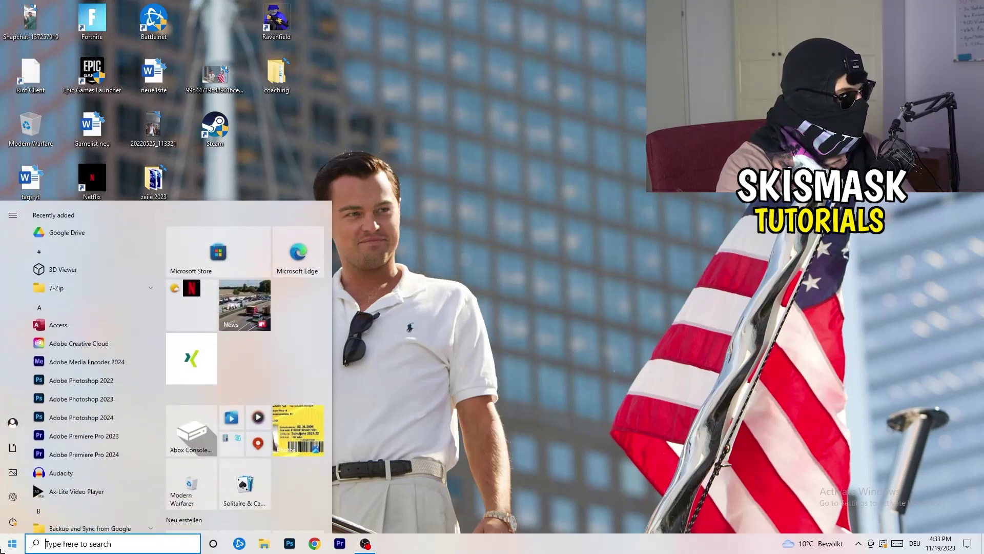
pyautogui.click(13, 496)
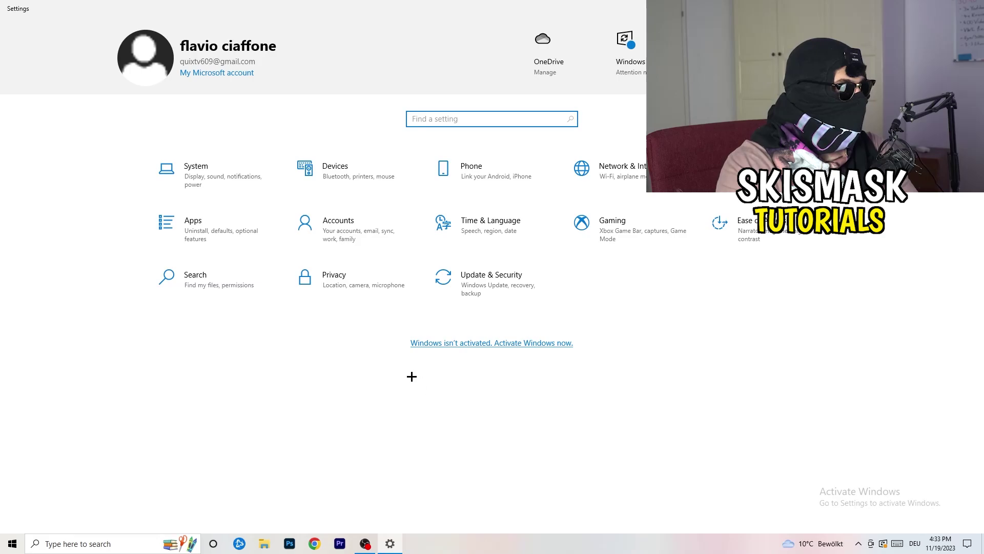
# Step: In System > Display, keep 100% (Recommended) scaling at 1920 × 1080, then return Home
pyautogui.click(215, 186)
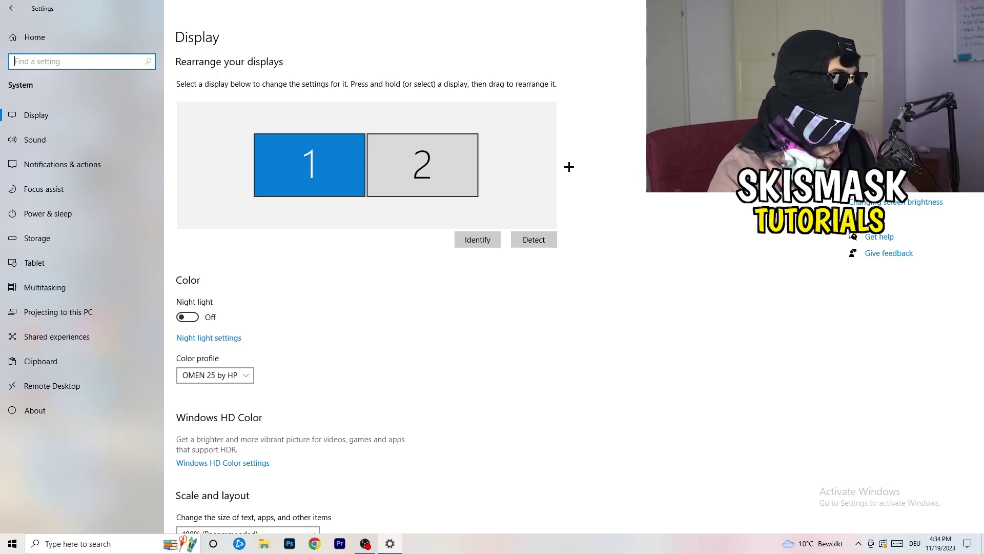
pyautogui.scroll(-4, 328, 253)
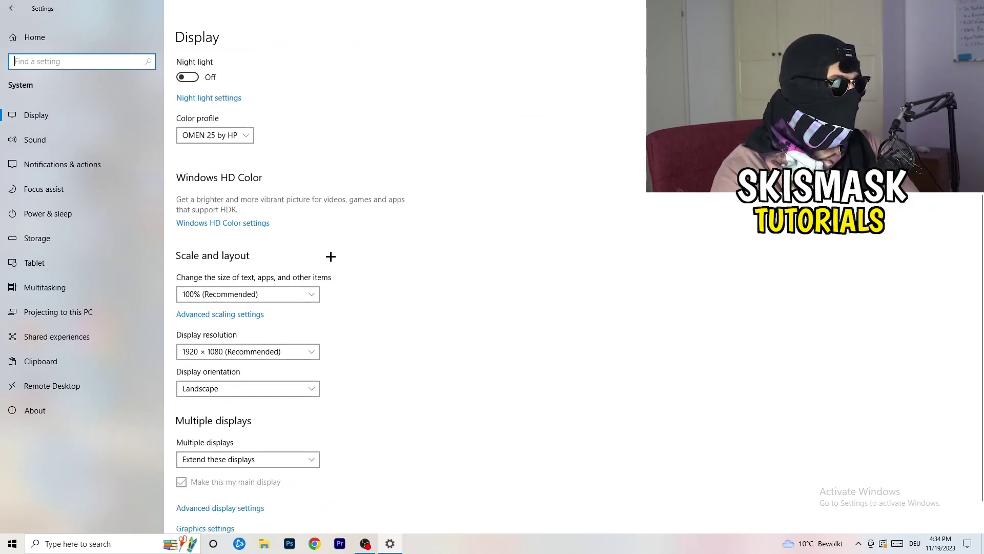
pyautogui.click(241, 135)
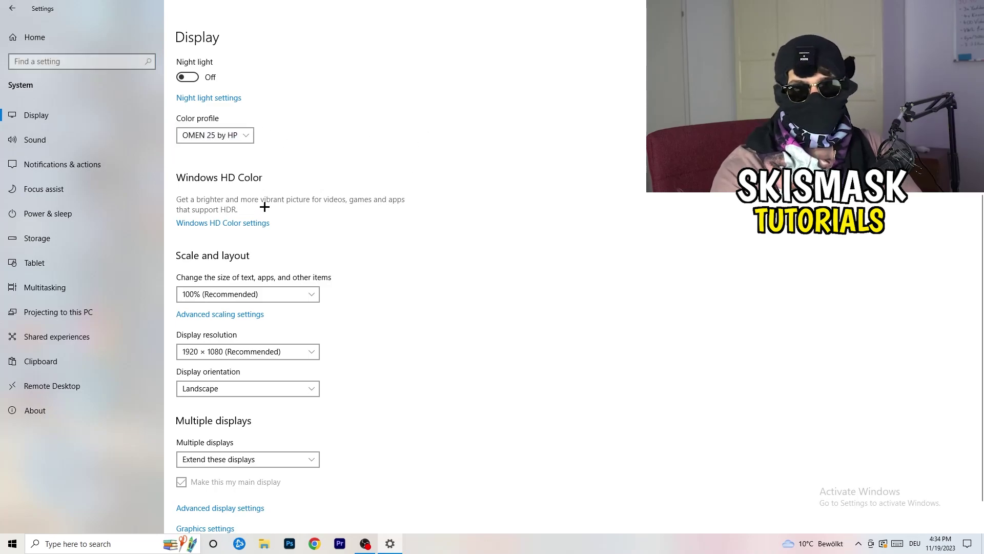
pyautogui.scroll(-1, 205, 227)
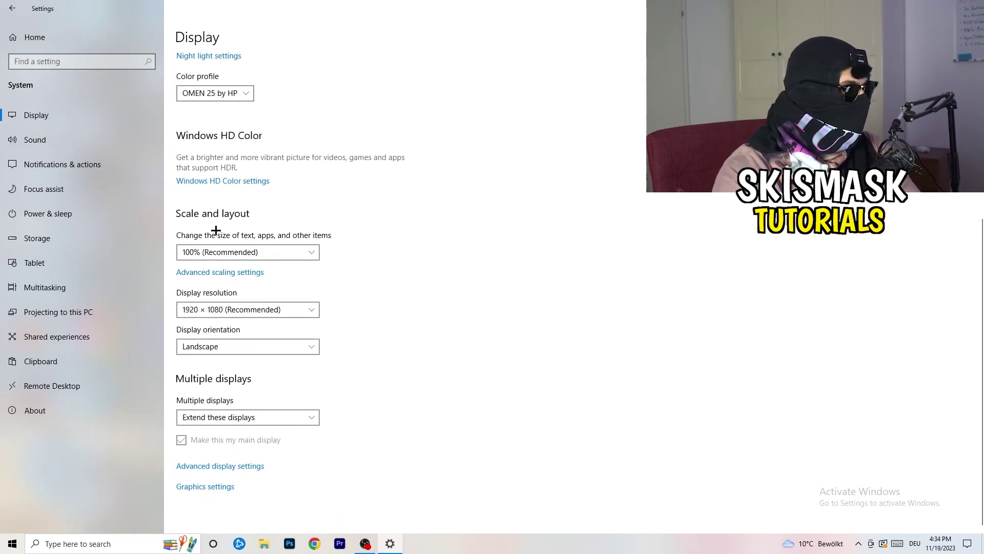
pyautogui.click(306, 252)
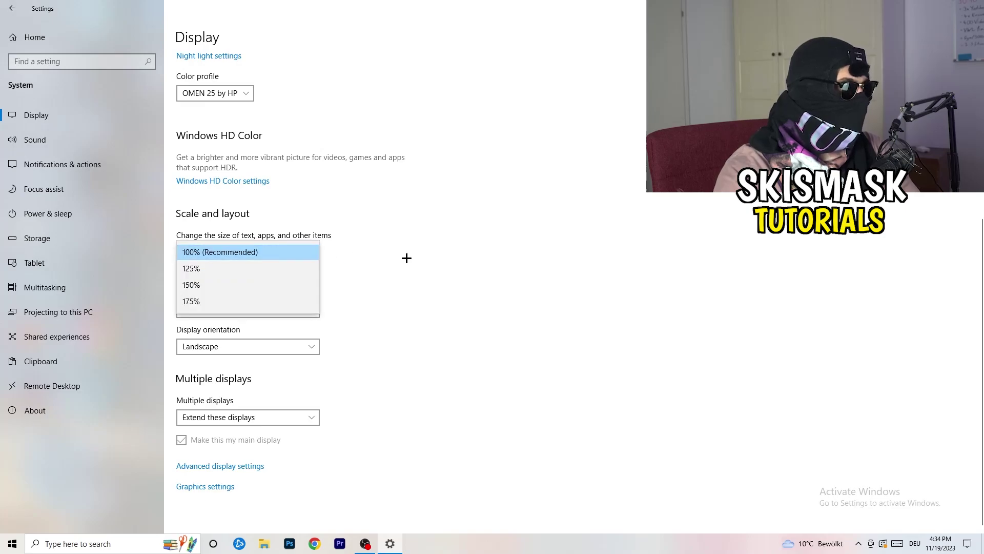
pyautogui.click(480, 241)
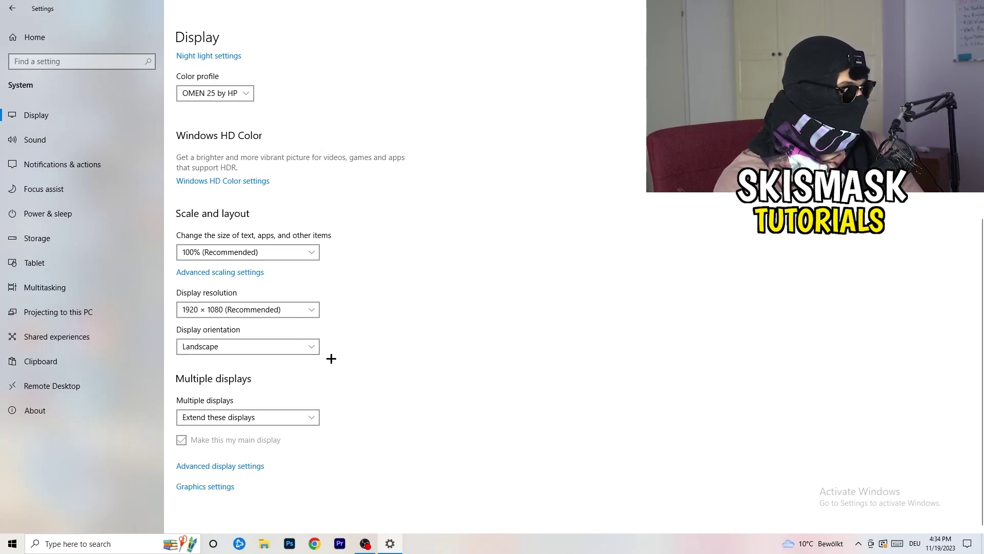
pyautogui.hotkey('alt', 'Left')
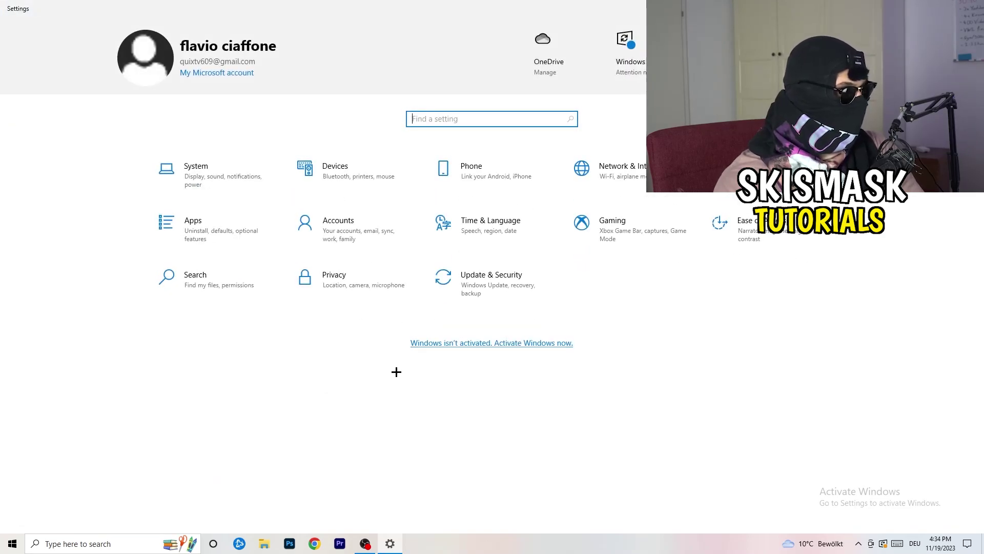
# Step: Open Gaming settings on the Xbox Game Bar page, leaving Game Bar switched off
pyautogui.click(647, 247)
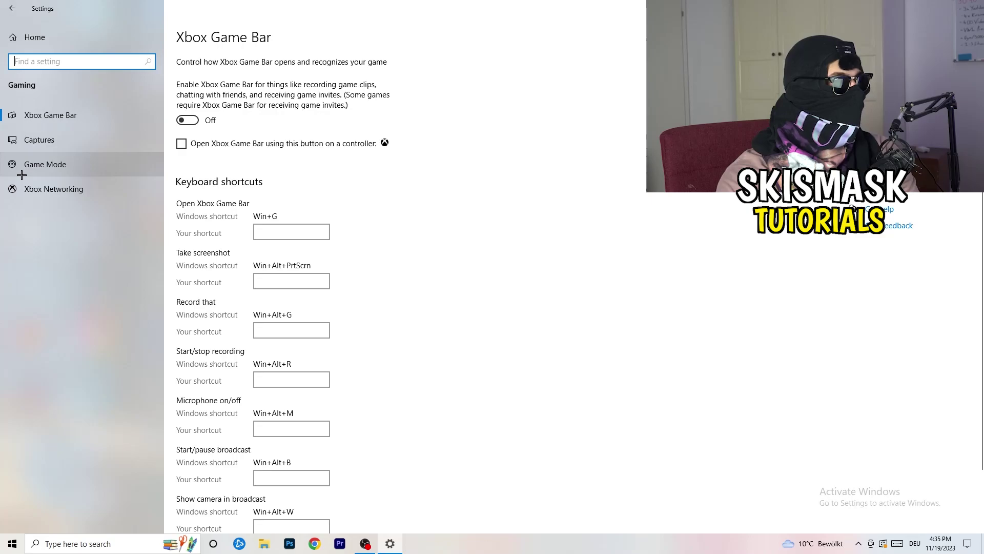
# Step: Check that Game Mode is on, then close Settings with Alt+F4
pyautogui.click(51, 163)
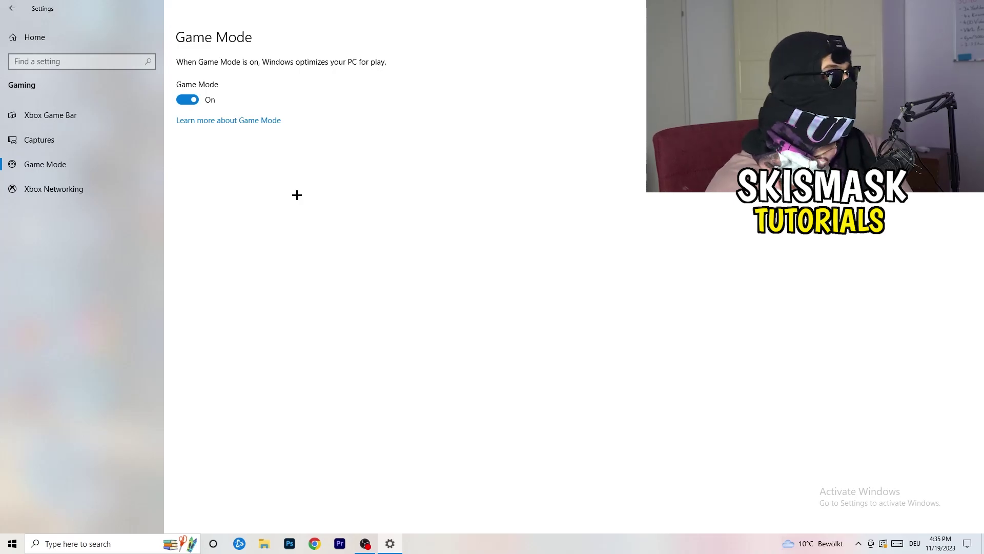
pyautogui.hotkey('alt', 'F4')
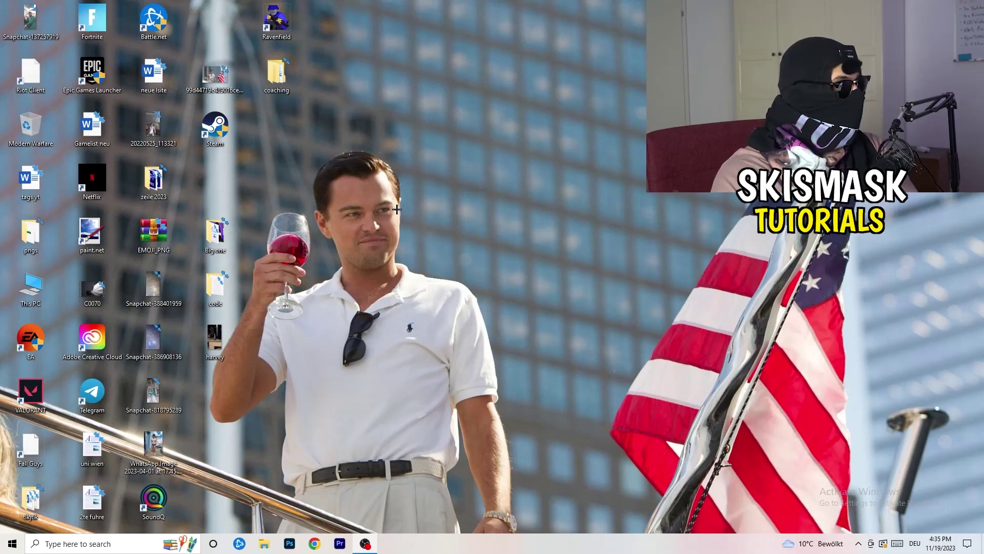
# Step: Move the Steam shortcut into open desktop space and open its Properties dialog
pyautogui.moveTo(216, 129); pyautogui.dragTo(522, 209)
pyautogui.rightClick(526, 178)
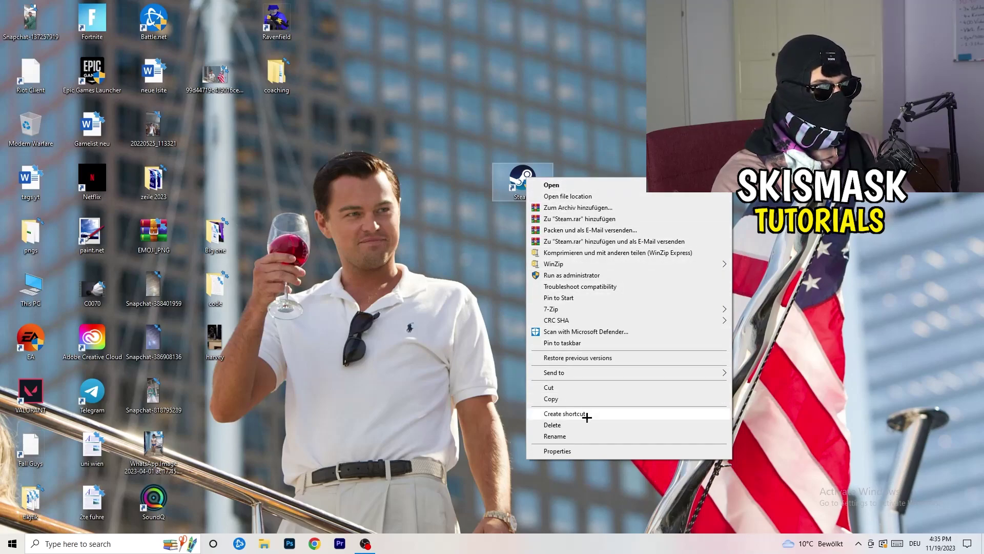
pyautogui.click(592, 451)
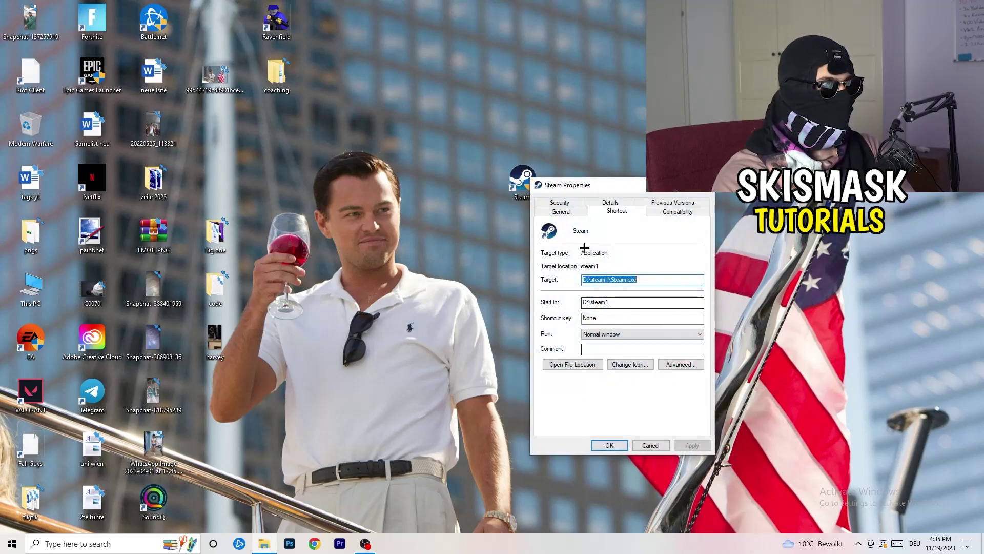
pyautogui.moveTo(586, 186); pyautogui.dragTo(424, 97)
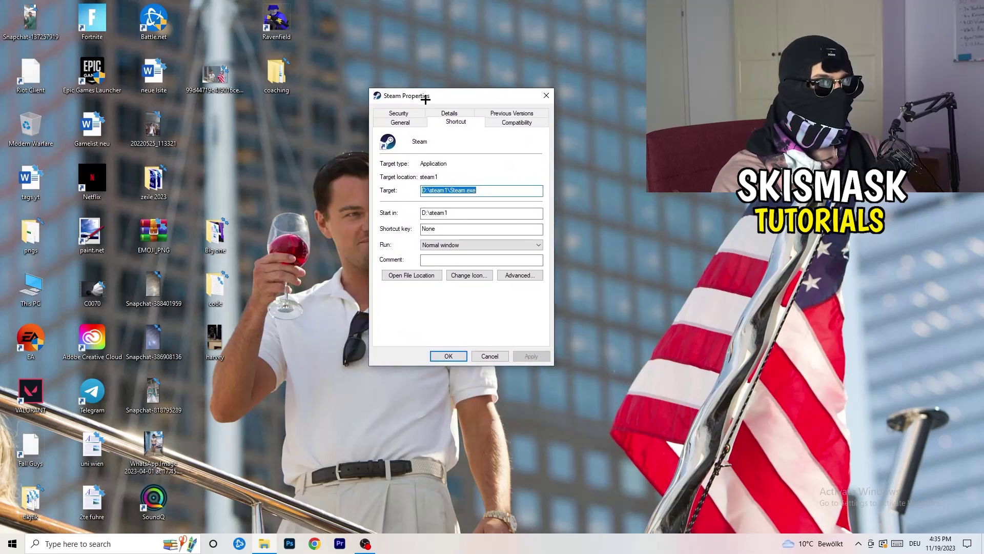
# Step: On the Compatibility tab, run Steam in Windows 8 compatibility mode as administrator
pyautogui.click(523, 123)
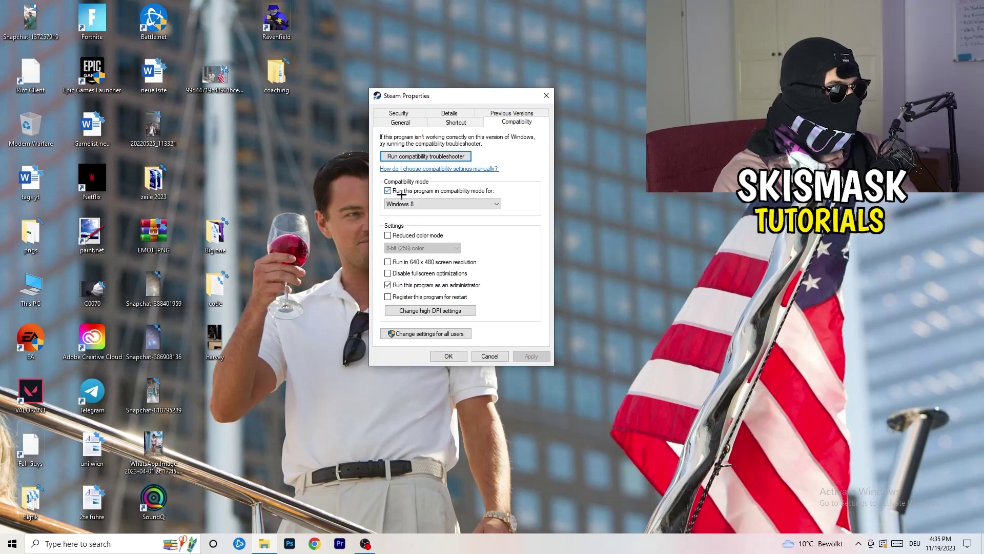
pyautogui.click(464, 203)
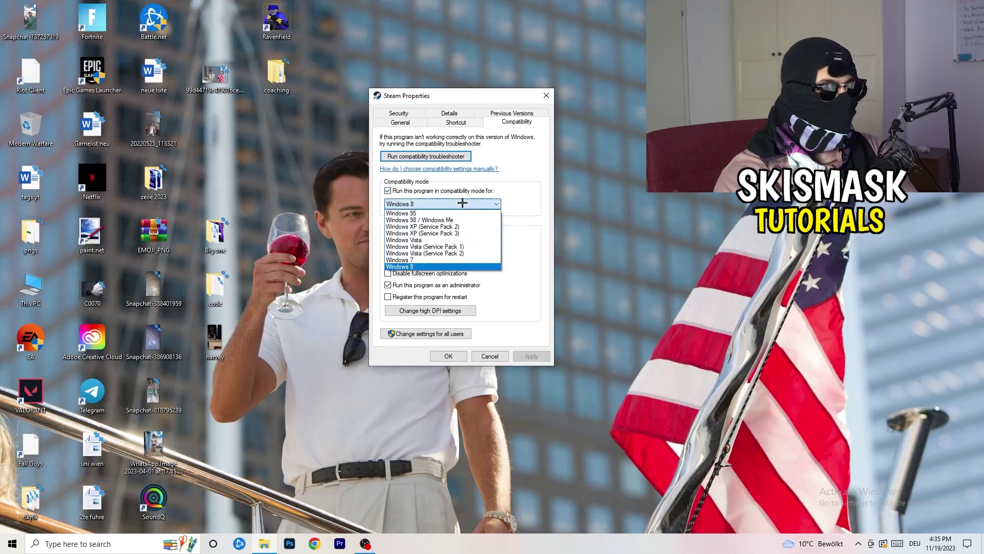
pyautogui.click(546, 196)
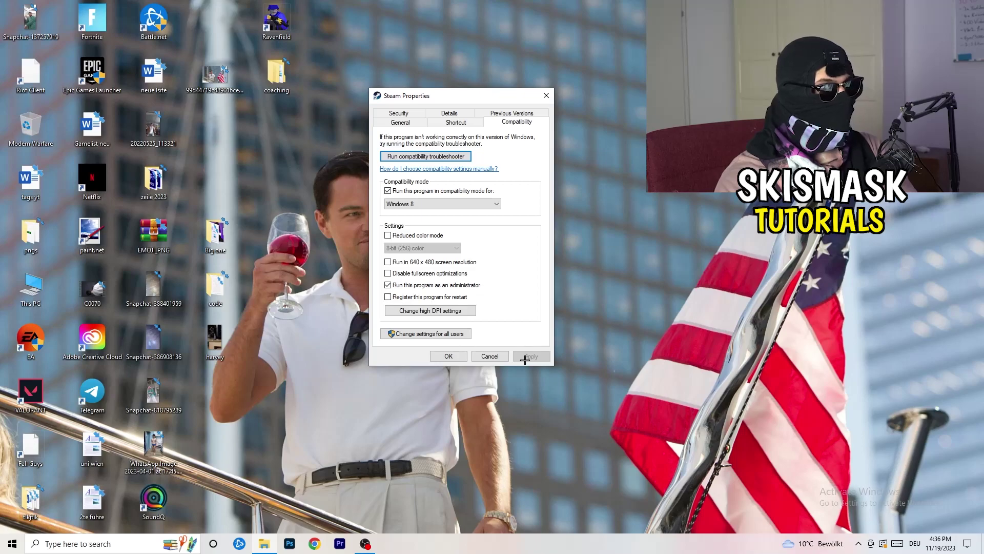
# Step: Save the compatibility settings with OK and drag the Steam shortcut further left
pyautogui.click(449, 356)
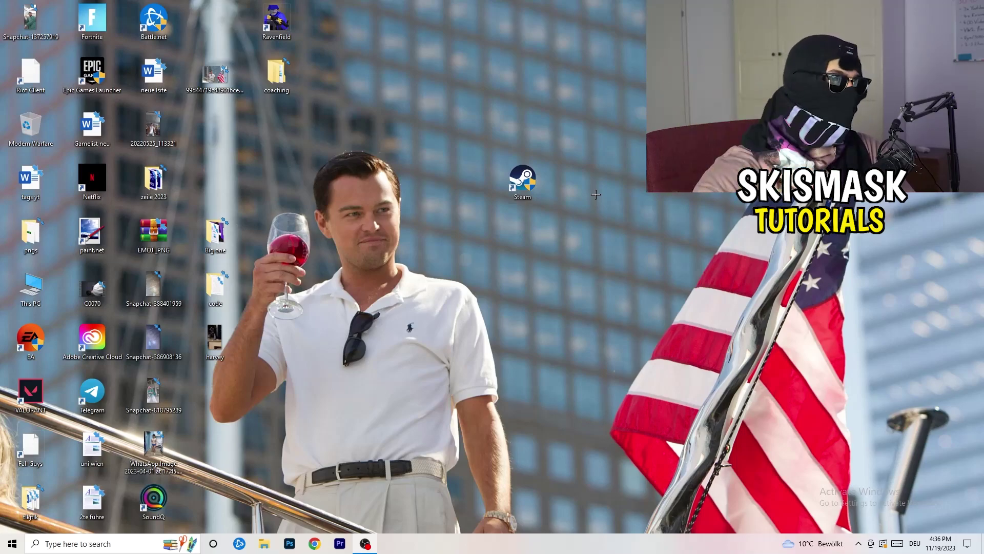
pyautogui.moveTo(534, 191); pyautogui.dragTo(473, 192)
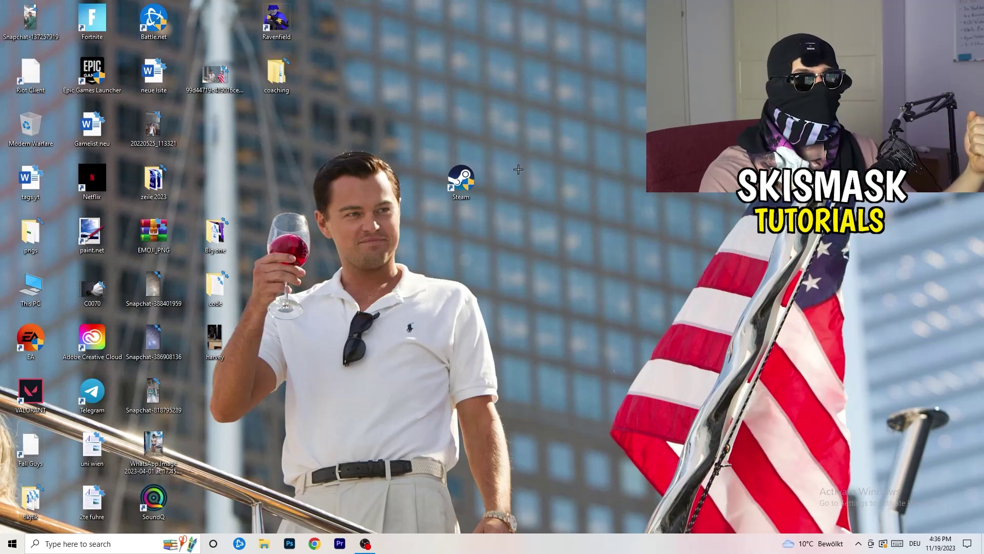
# Step: Recheck Steam's Compatibility tab, close it unchanged, and return the icon to its grid slot
pyautogui.moveTo(472, 181); pyautogui.dragTo(354, 175)
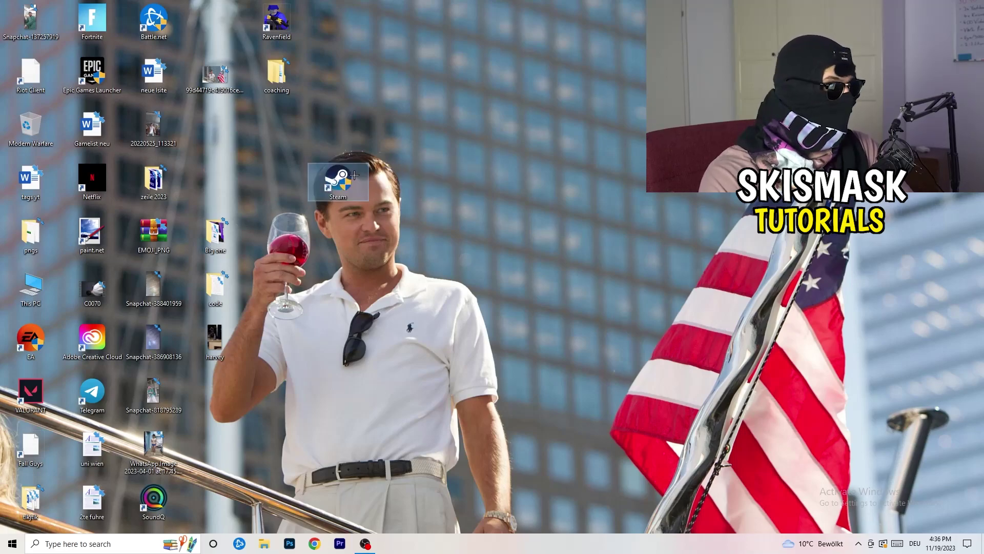
pyautogui.rightClick(339, 177)
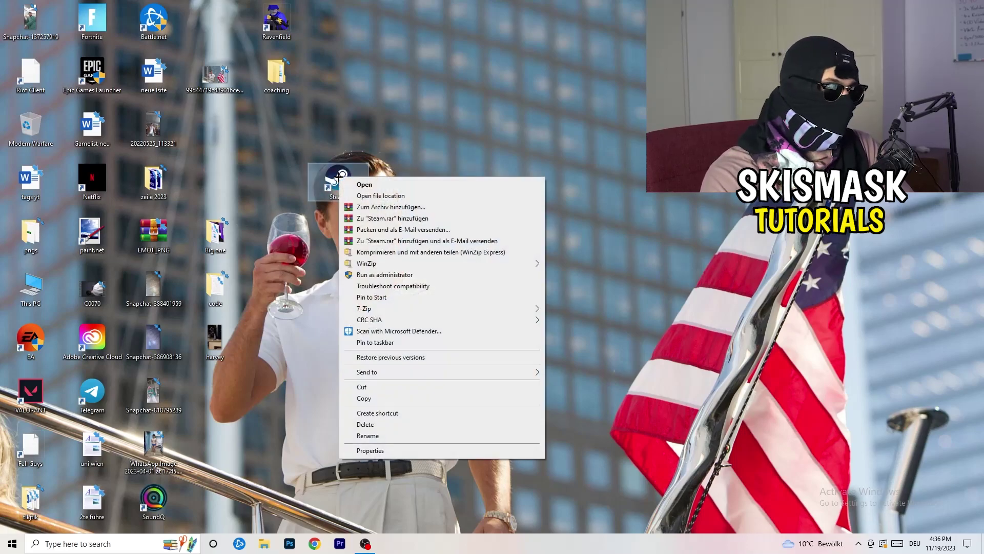
pyautogui.click(373, 450)
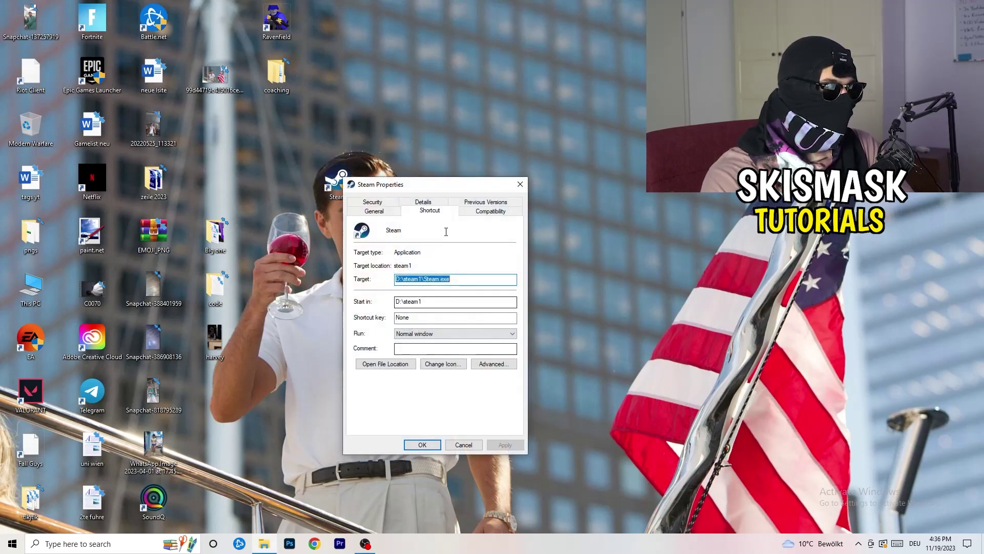
pyautogui.click(486, 209)
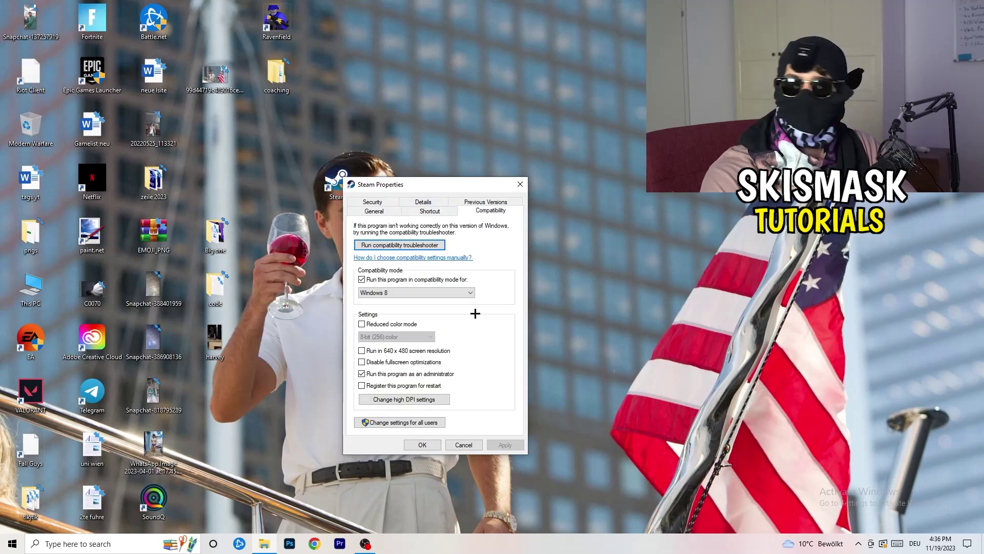
pyautogui.click(520, 184)
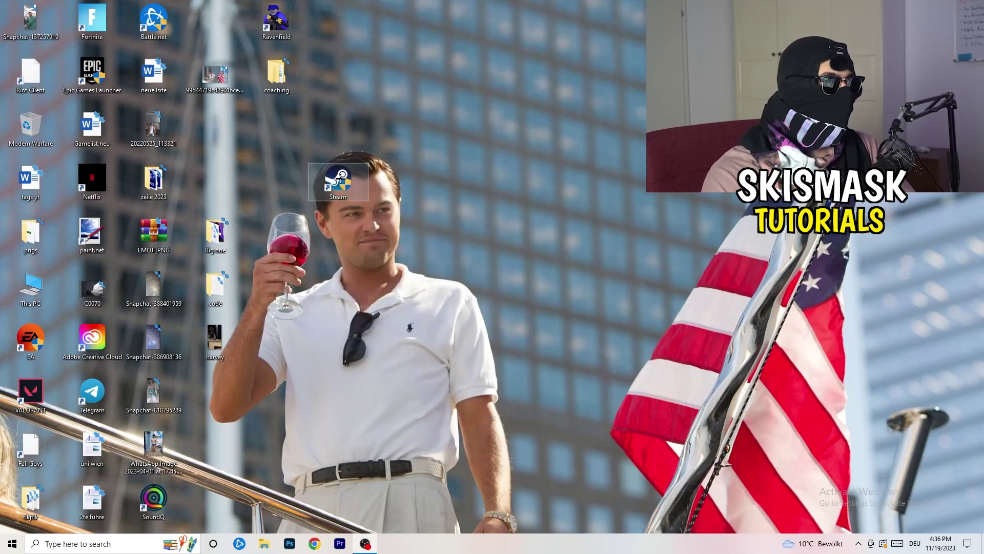
pyautogui.moveTo(216, 126); pyautogui.dragTo(216, 125)
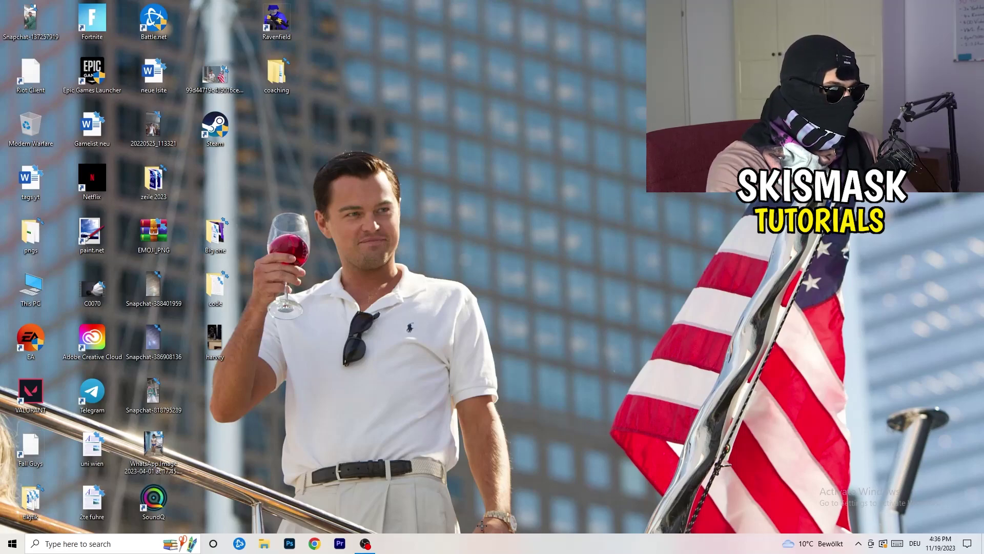
pyautogui.moveTo(487, 539); pyautogui.dragTo(563, 549)
# Step: Launch Task Manager from the taskbar menu and maximize its window
pyautogui.rightClick(524, 545)
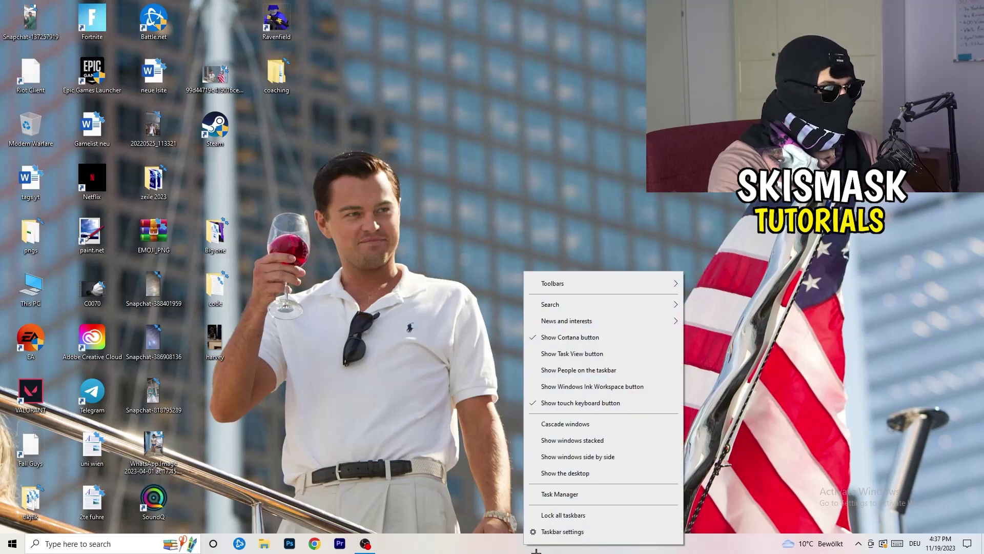
pyautogui.click(567, 515)
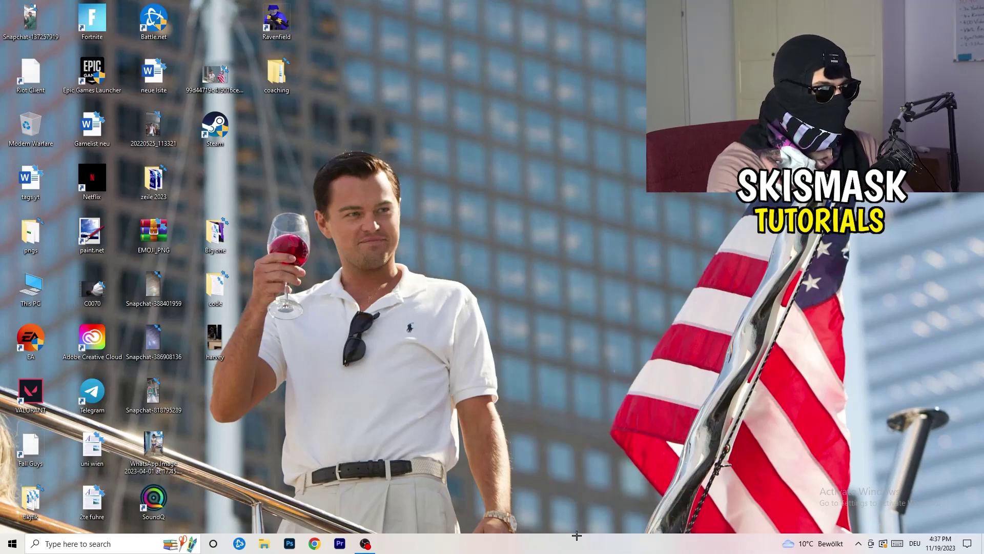
pyautogui.click(568, 19)
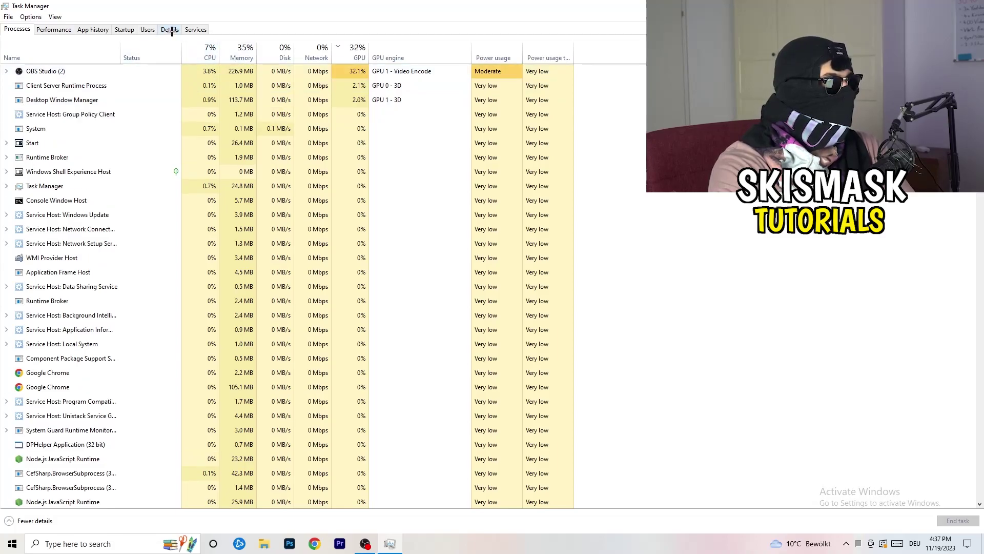
# Step: Switch Task Manager to the Details tab listing process names, PIDs and status
pyautogui.click(169, 29)
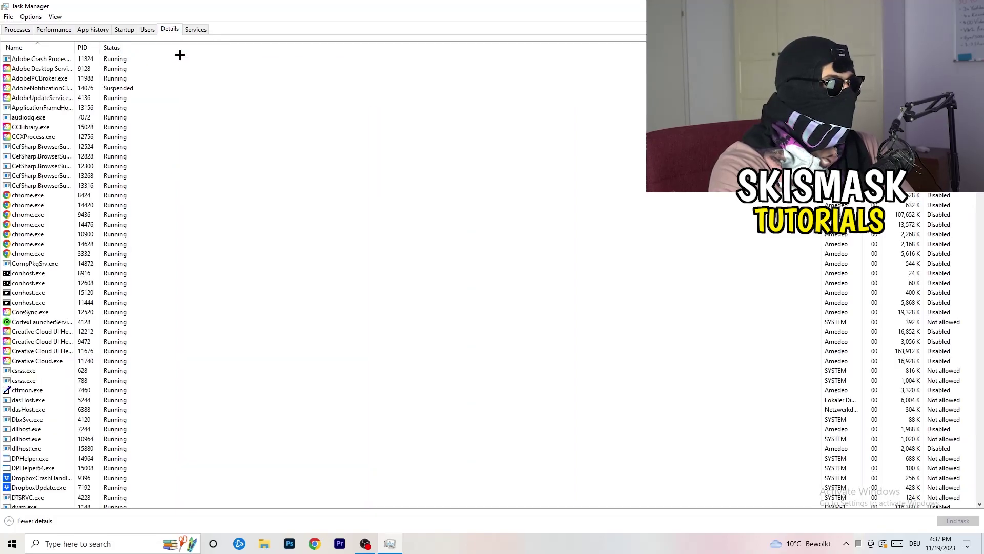
# Step: Show the Set priority options for the Creative Cloud process with PID 9472
pyautogui.rightClick(29, 342)
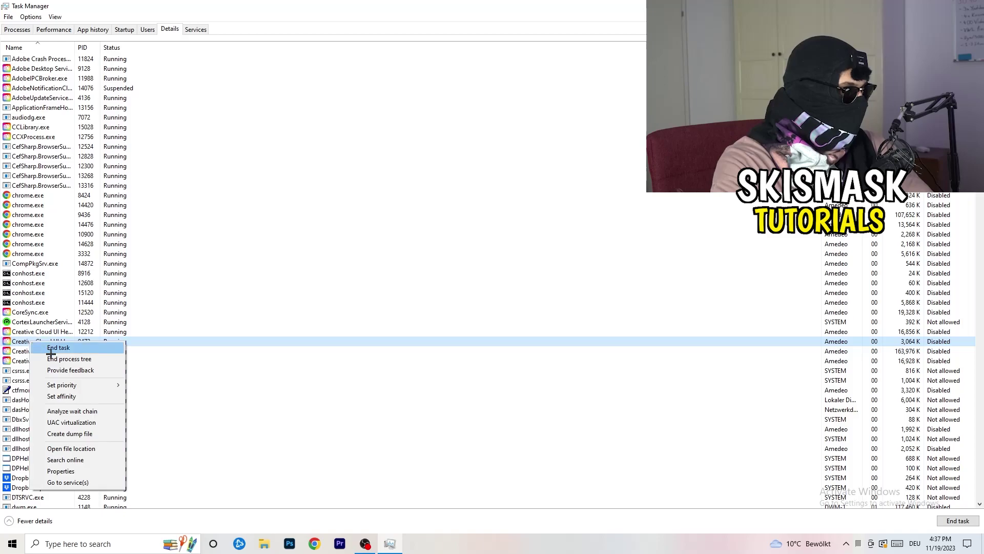
pyautogui.moveTo(119, 383)
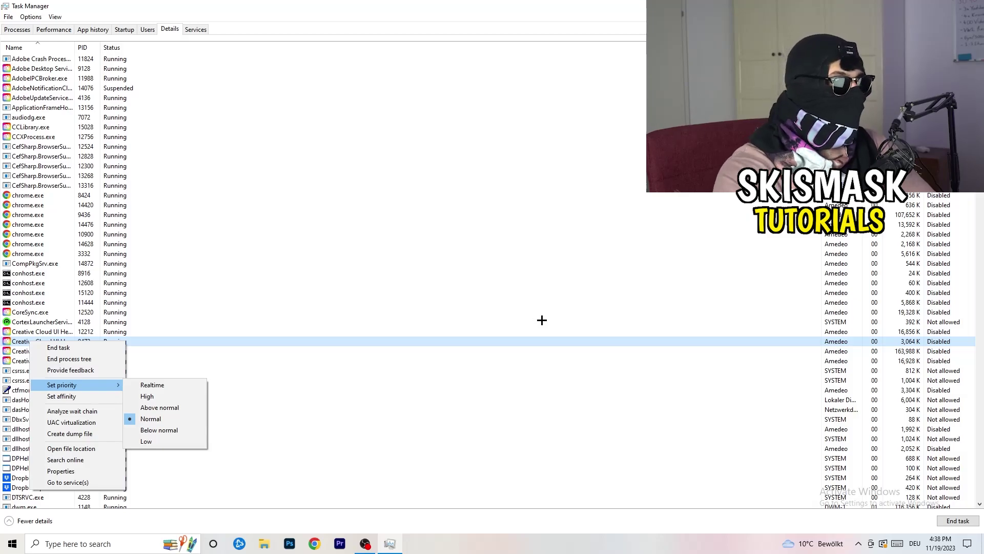
# Step: Dismiss the priority menu and close Task Manager, leaving priorities unchanged
pyautogui.press('Escape')
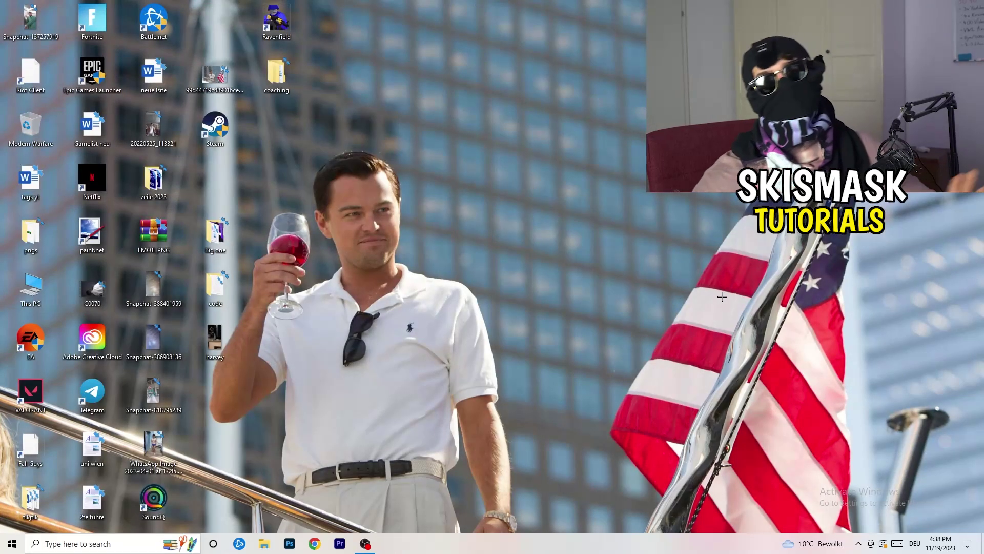